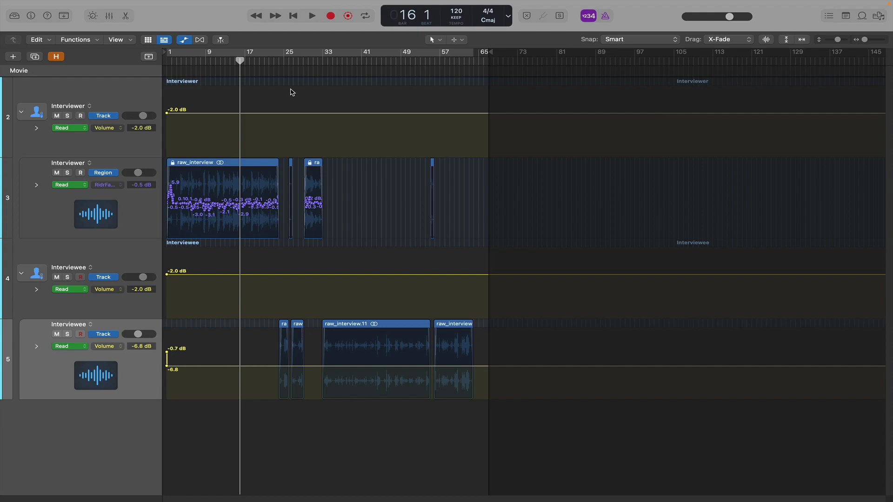
scroll(292, 92, "up", 5)
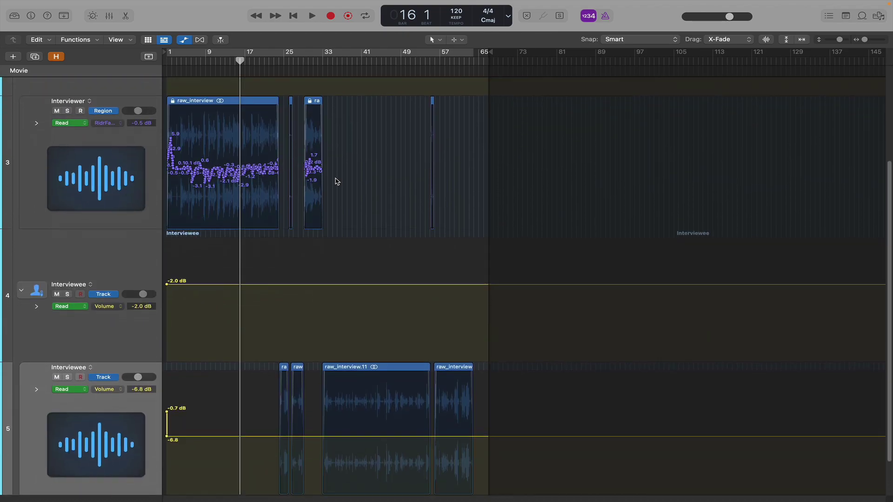
scroll(321, 168, "up", 5)
scroll(335, 179, "down", 3)
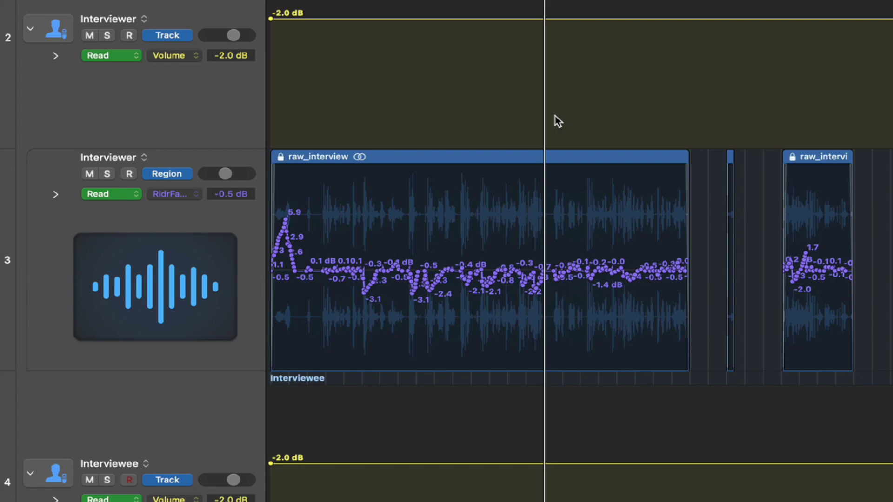
- Show the Interviewer region's automation parameter menu from the RidrFa... button
left_click(175, 195)
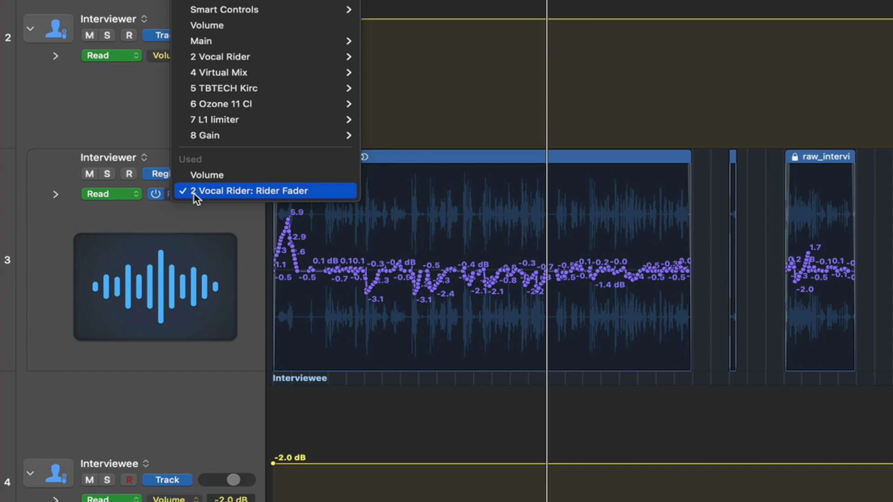
- Choose Volume as the Interviewer region's automation parameter
left_click(206, 175)
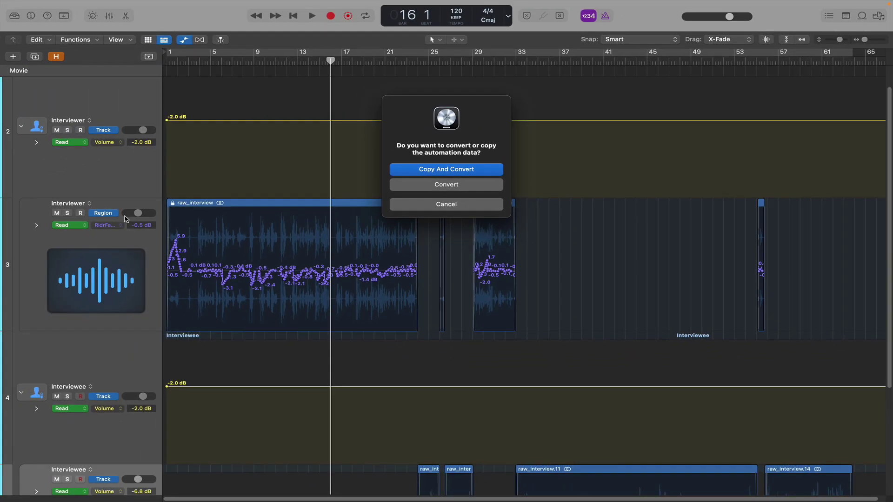
- Choose Copy And Convert so the Rider Fader data becomes region Volume automation
left_click(461, 169)
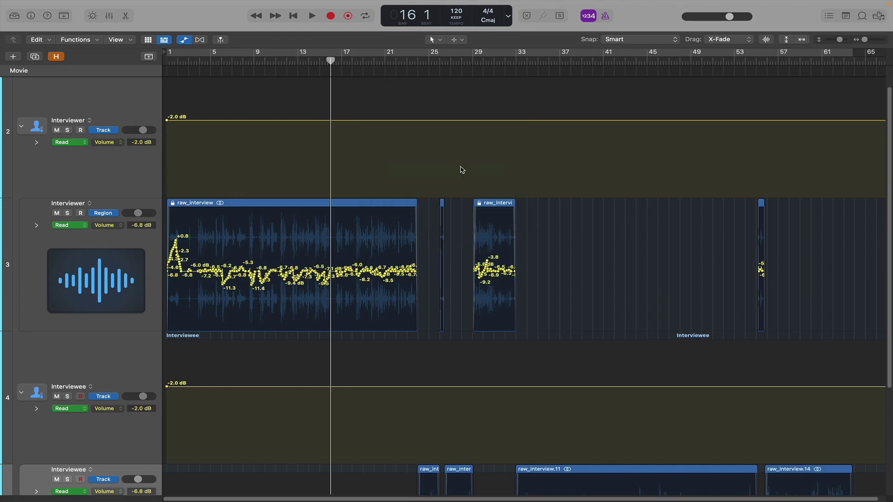